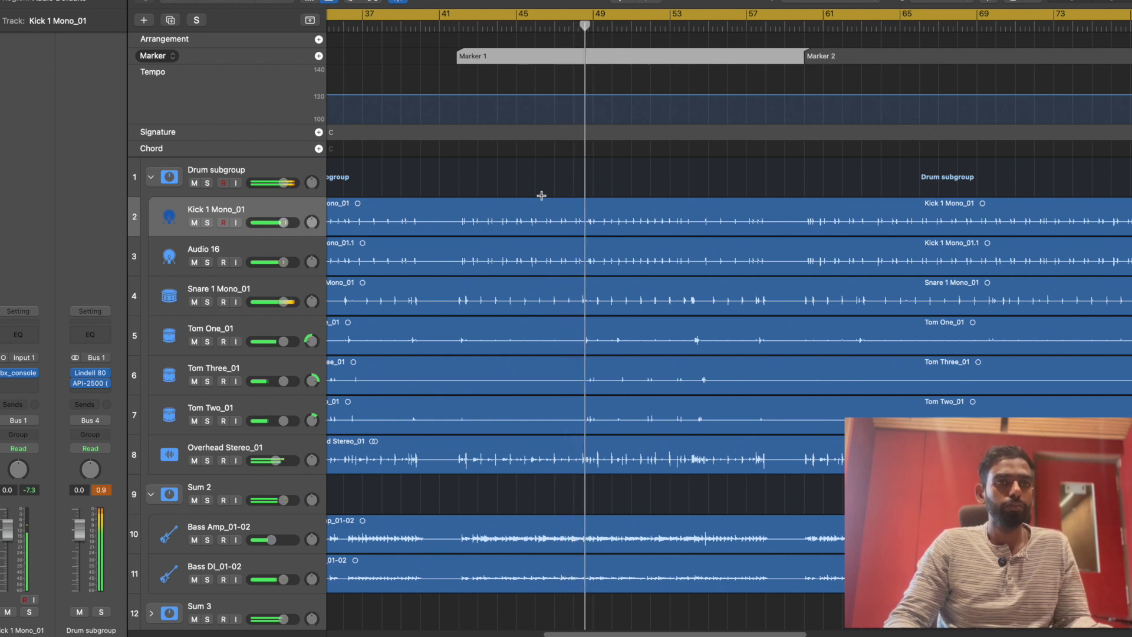
Switch to the Pro Tools version of the mix session, and return to Logic Pro.
key("super+Tab")
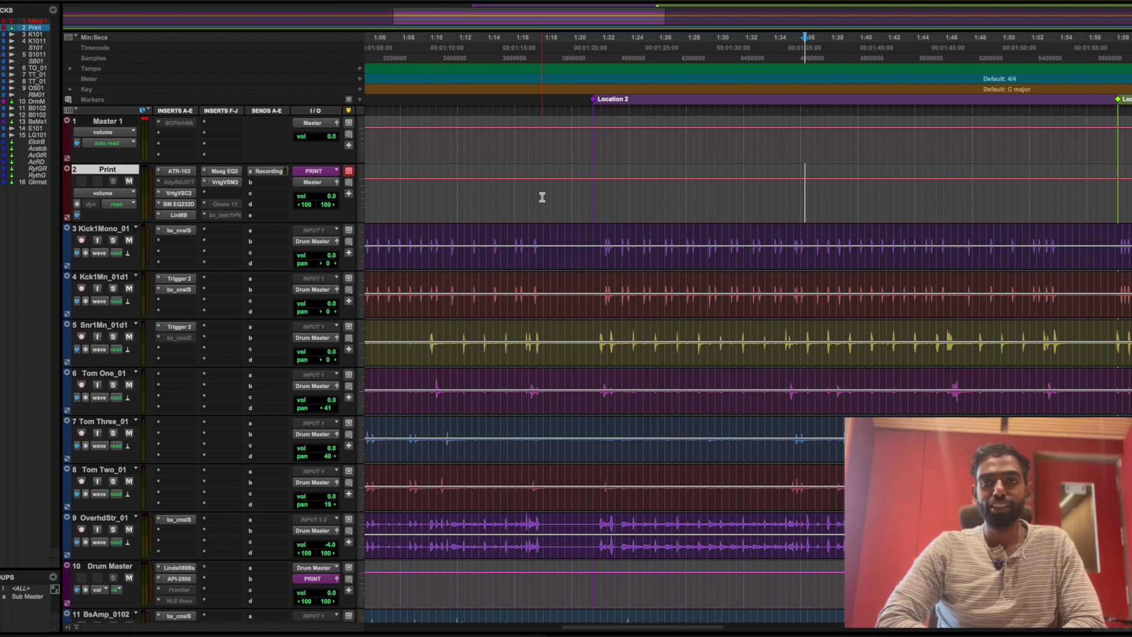
key("super+Tab")
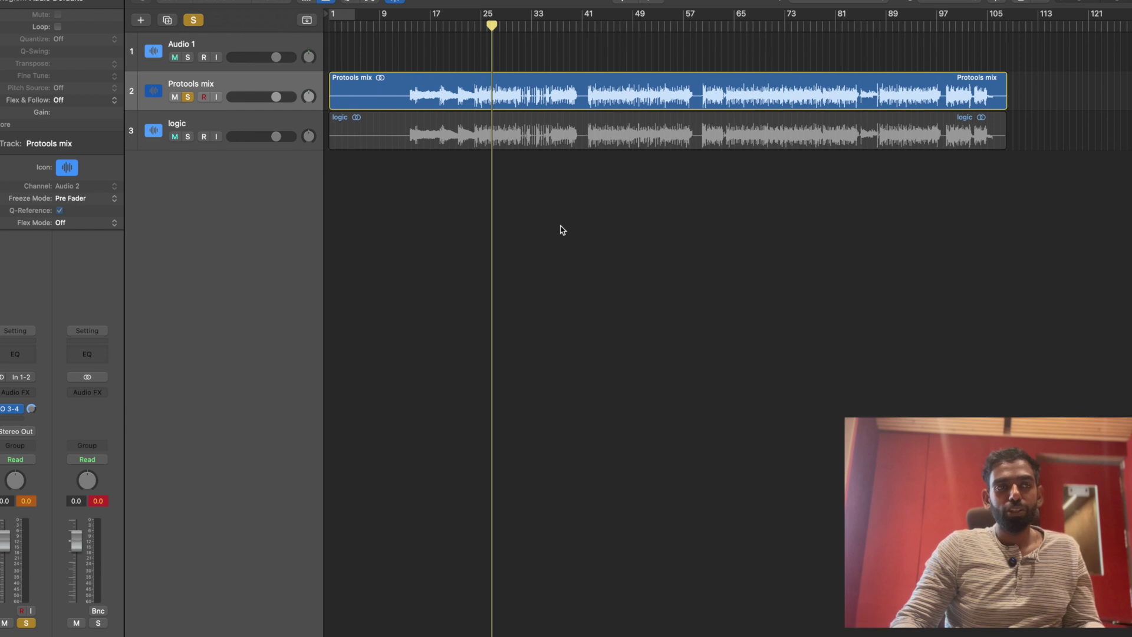
Play the comparison project, alternating solo between the logic and Protools mix tracks to compare the two bounces.
left_click(230, 133)
key("space")
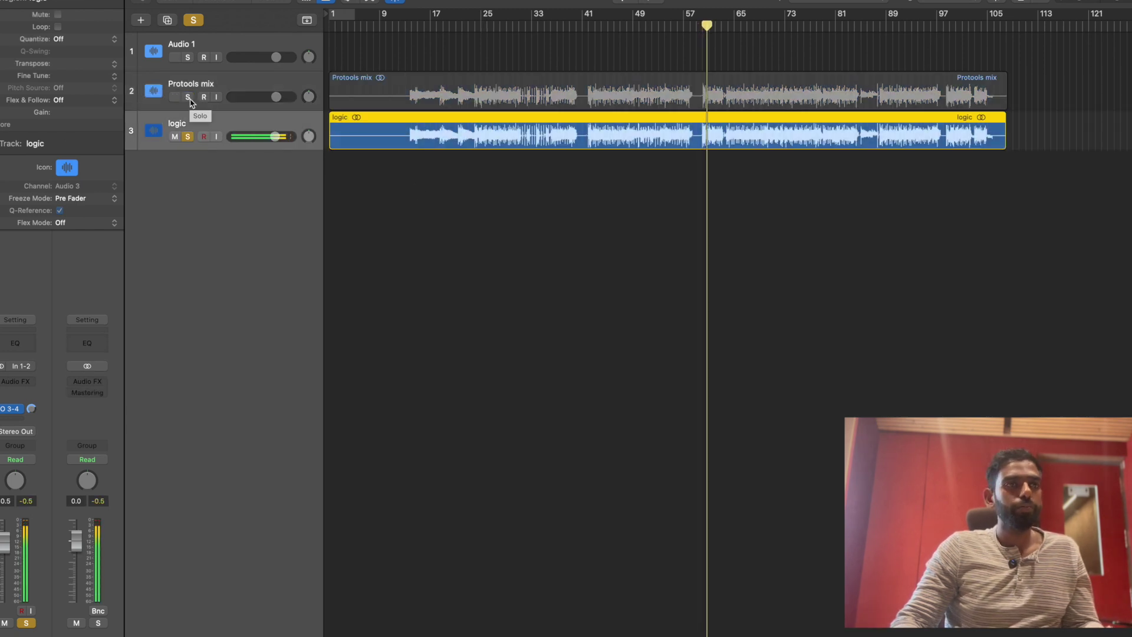
left_click(189, 97)
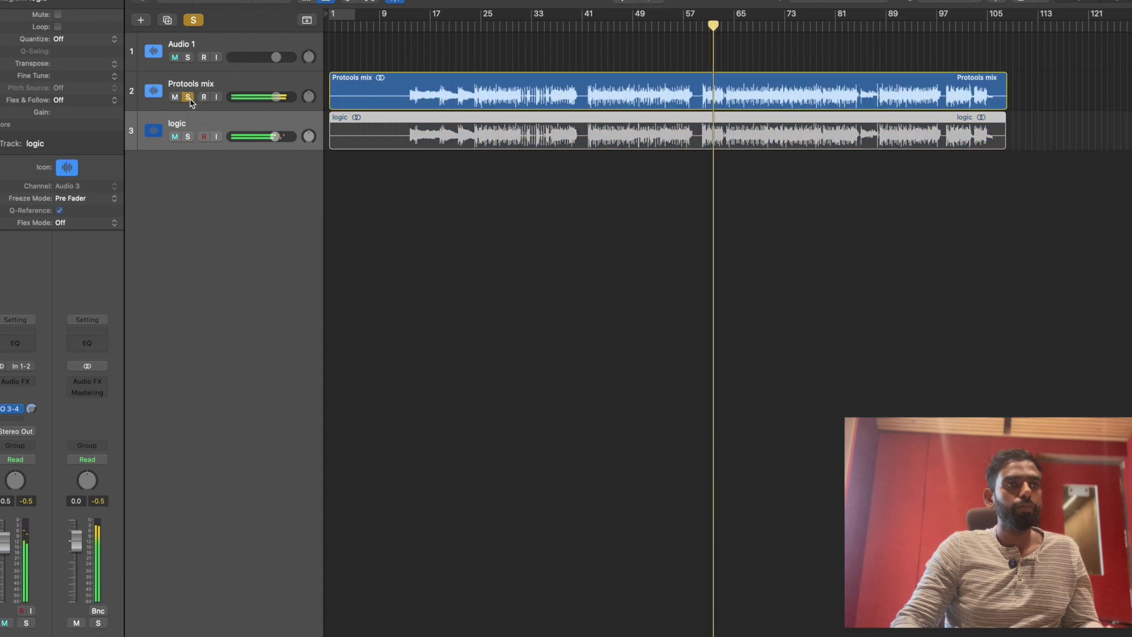
left_click(188, 137)
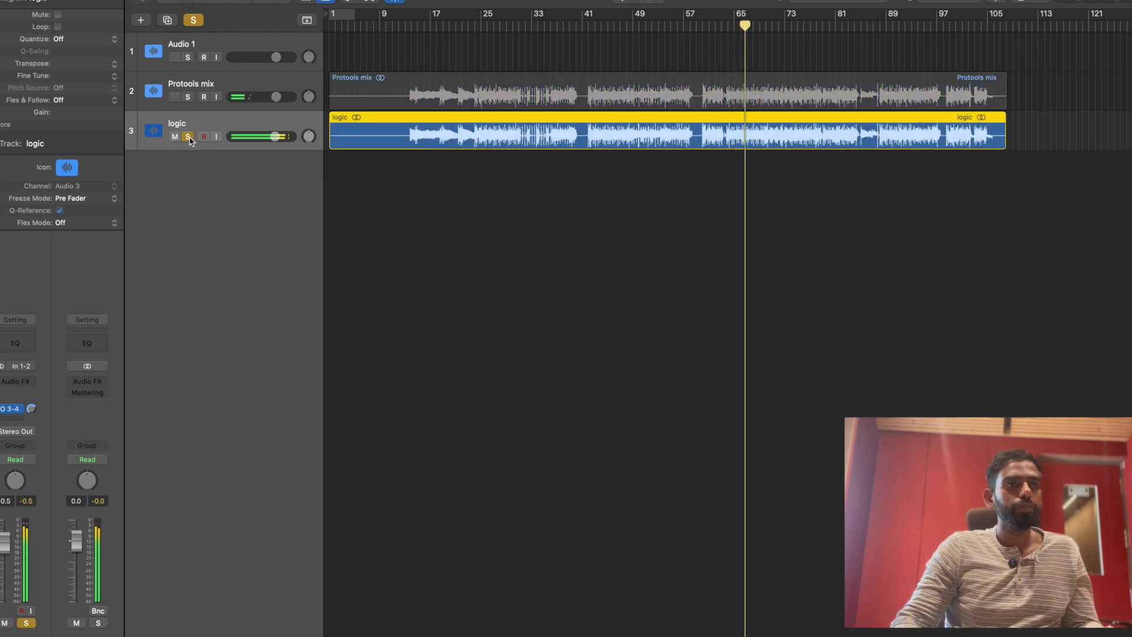
left_click(188, 98)
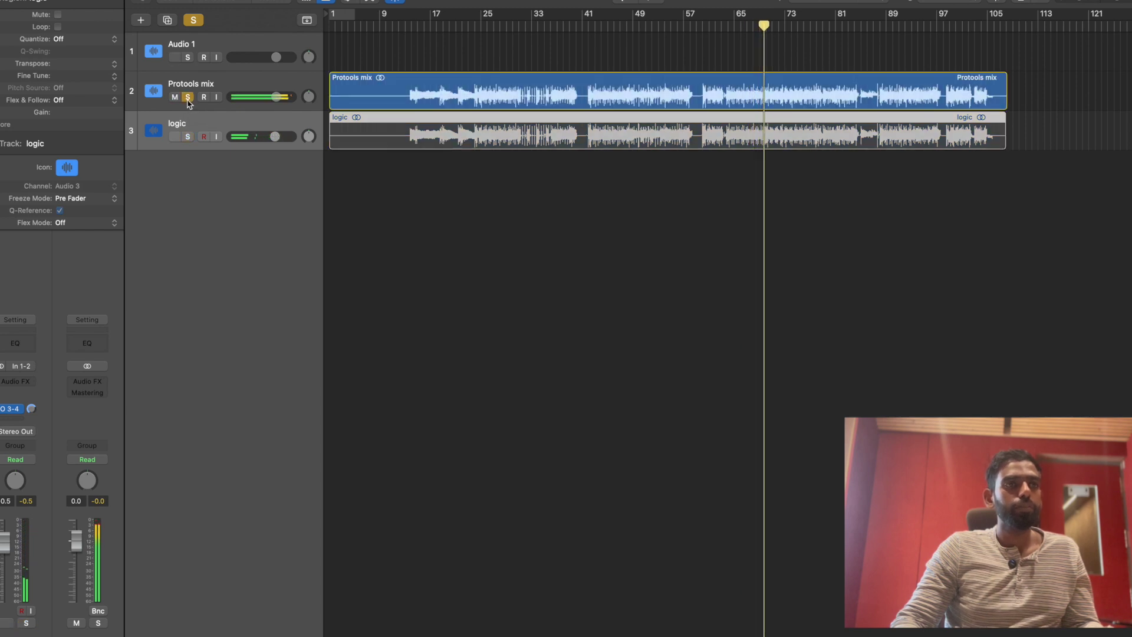
left_click(188, 137)
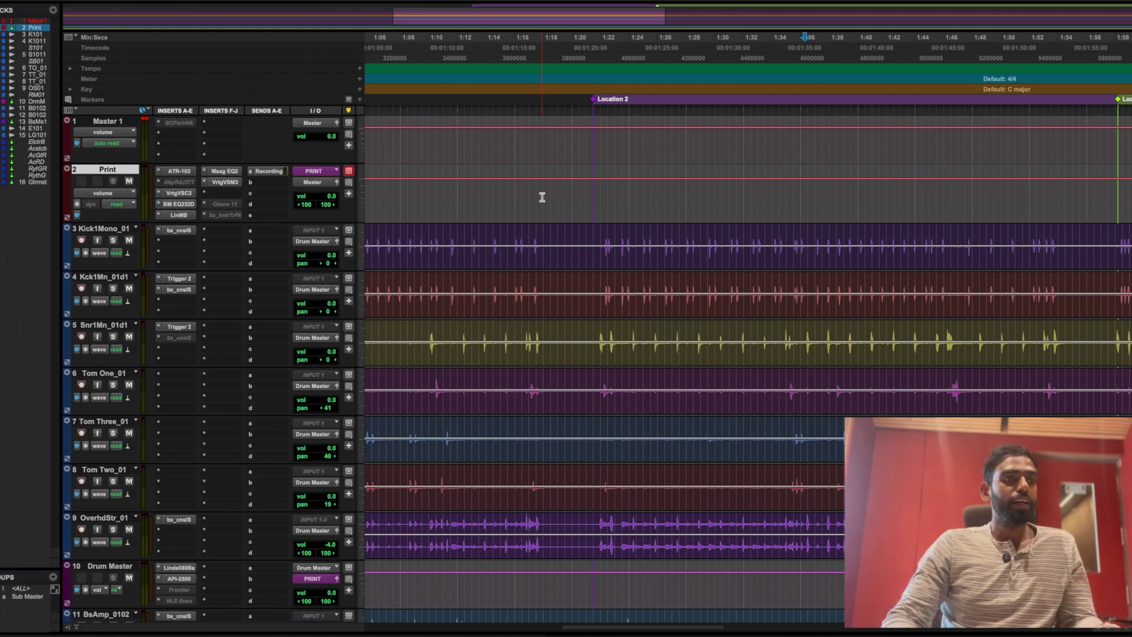
Switch to the Logic Pro session and back to Pro Tools to look over its drum and bass tracks.
key("super+Tab")
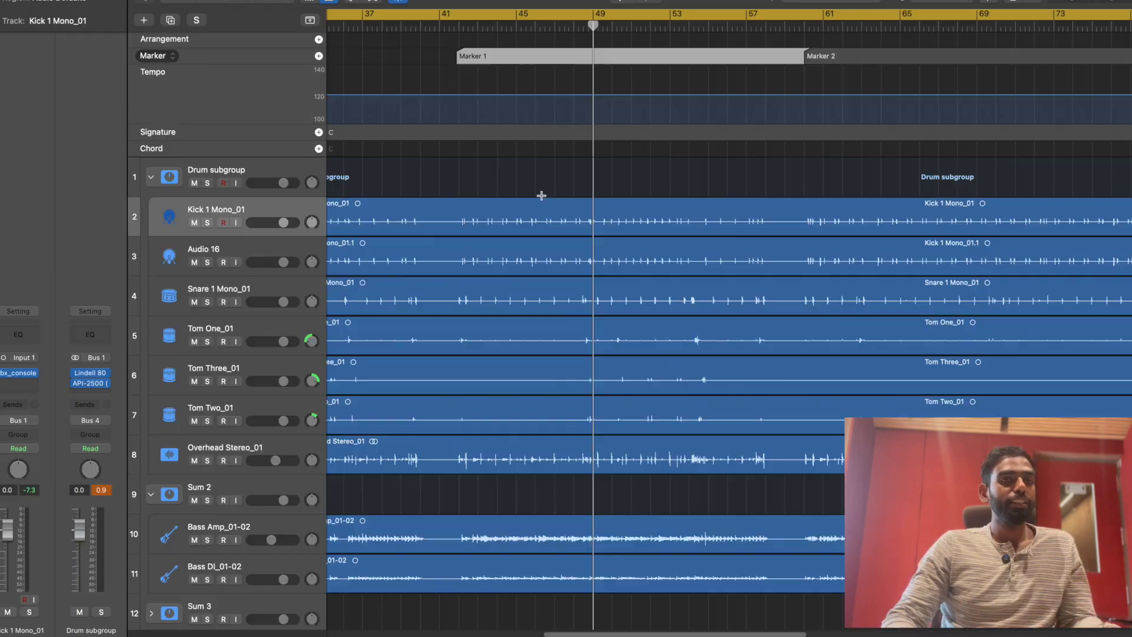
key("super+Tab")
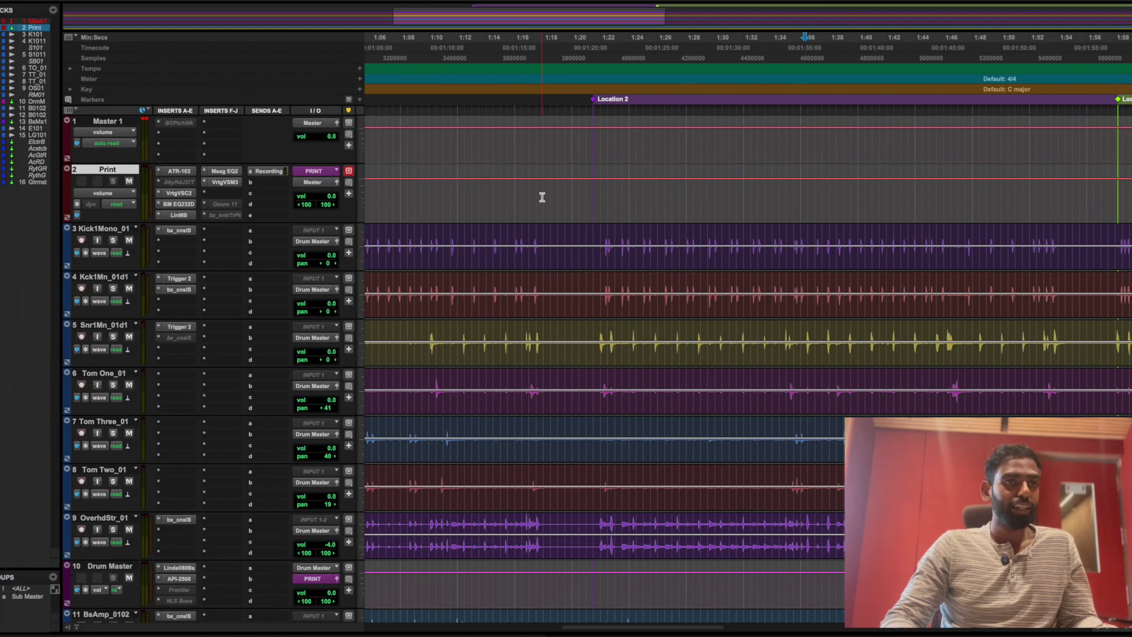
scroll(529, 201, "left", 5)
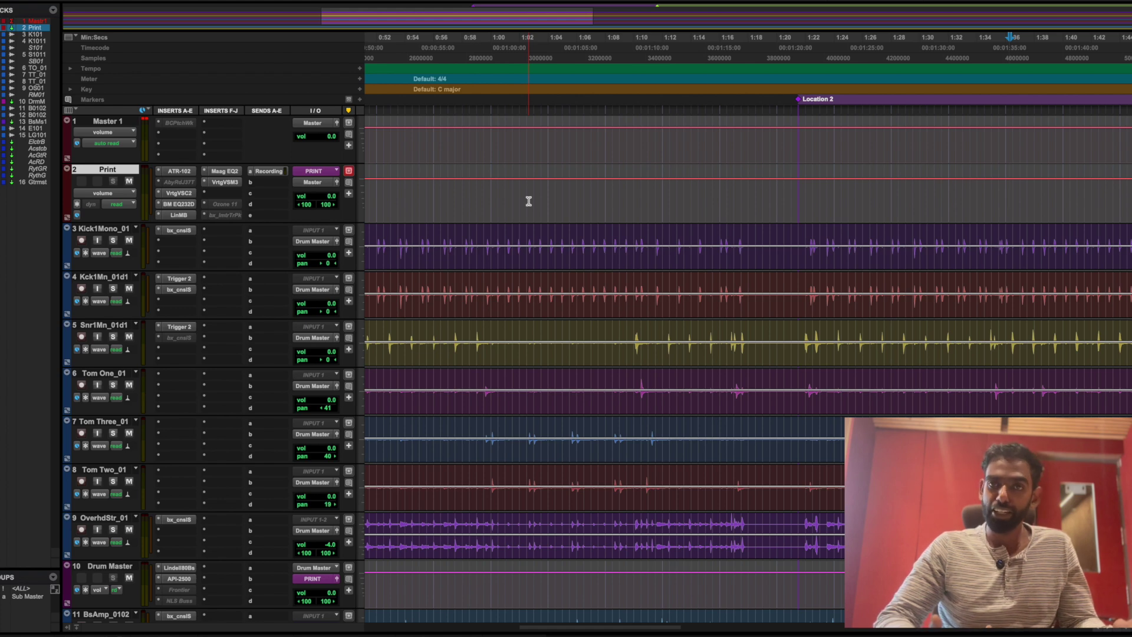
scroll(577, 210, "down", 4)
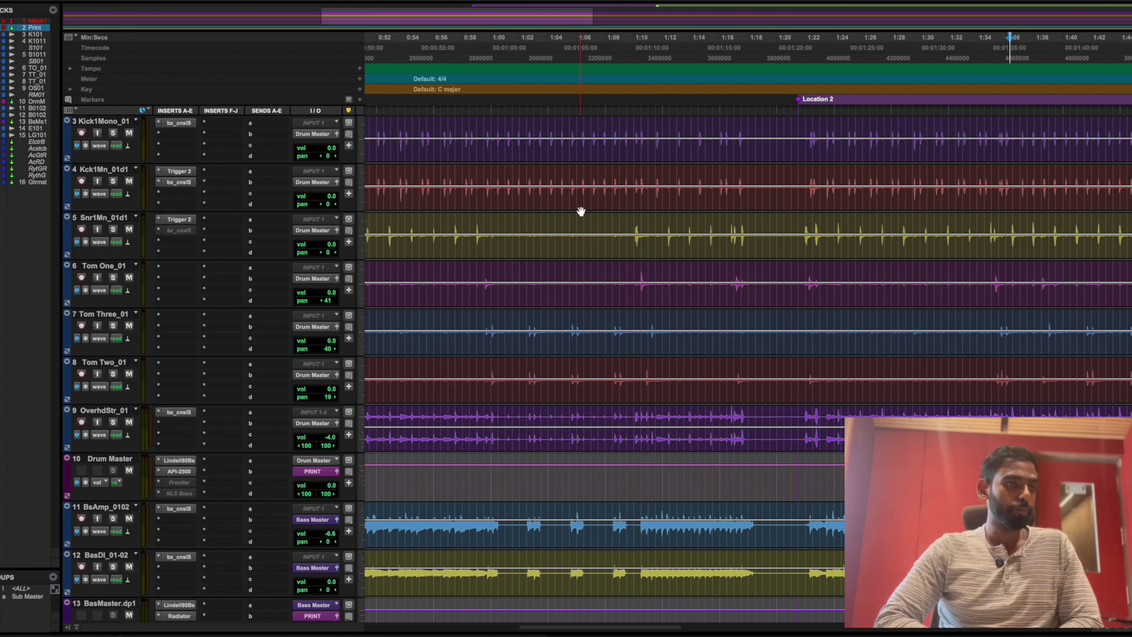
scroll(581, 211, "up", 3)
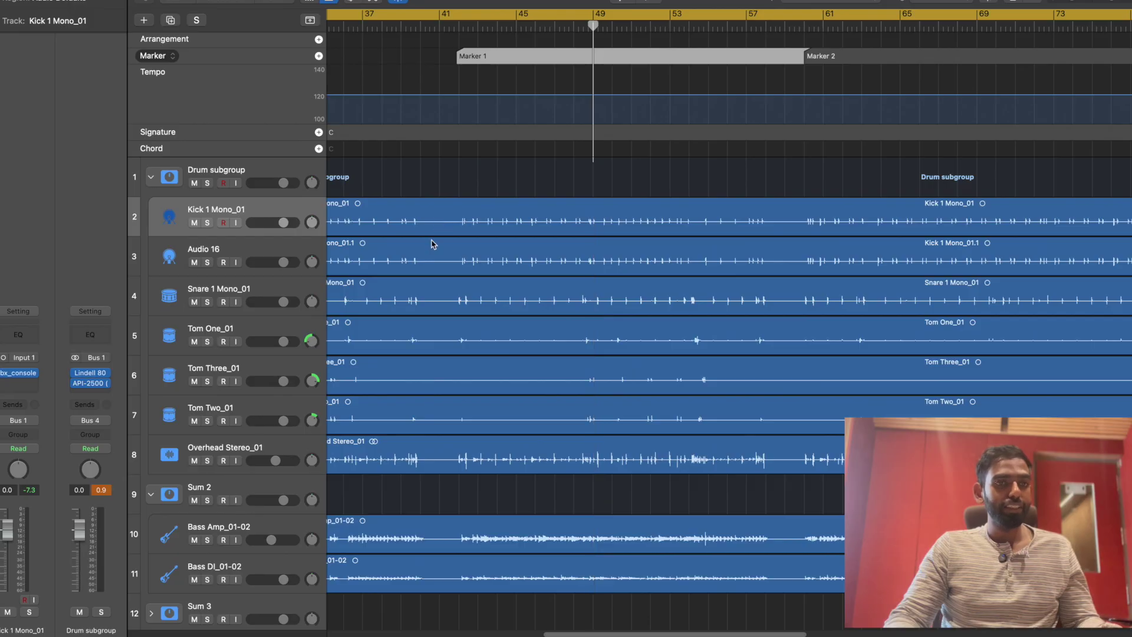
Show the mixer in Logic Pro and inspect the plug-in chain on the Print channel.
key("x")
mouse_move(793, 293)
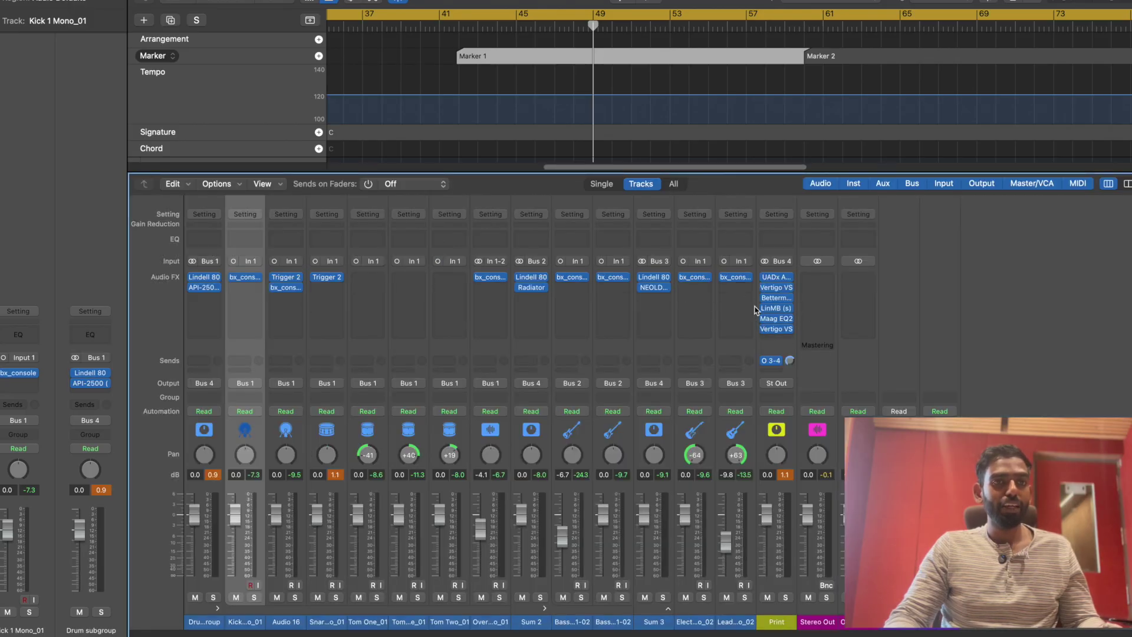
mouse_move(792, 323)
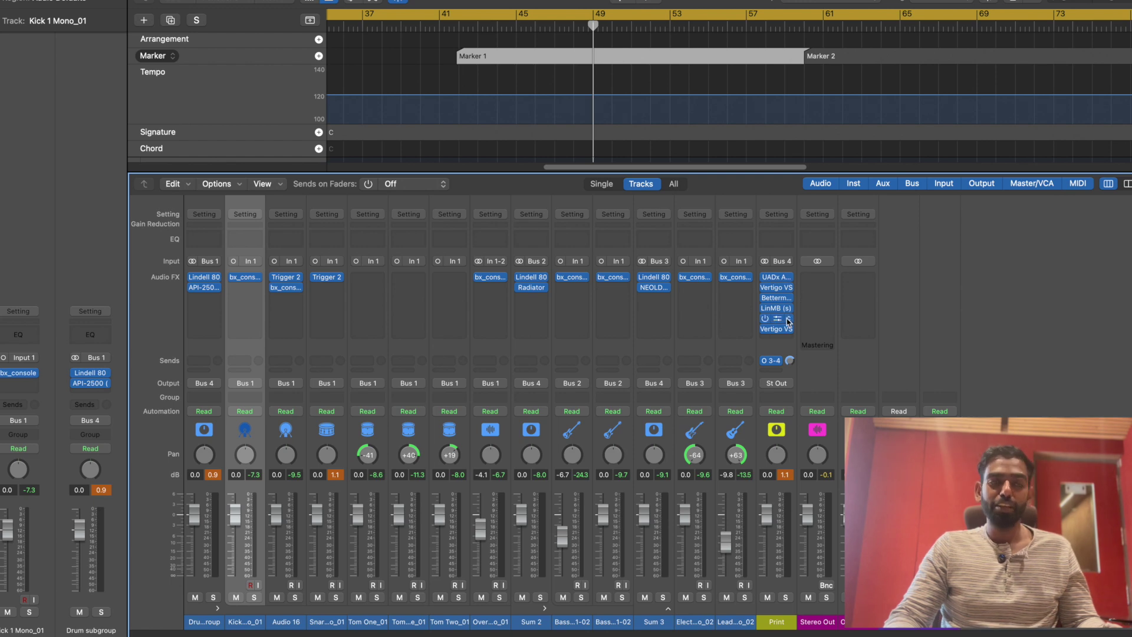
Switch to Pro Tools and review the insert plug-ins from the drum tracks down to Guitar master.
key("super+Tab")
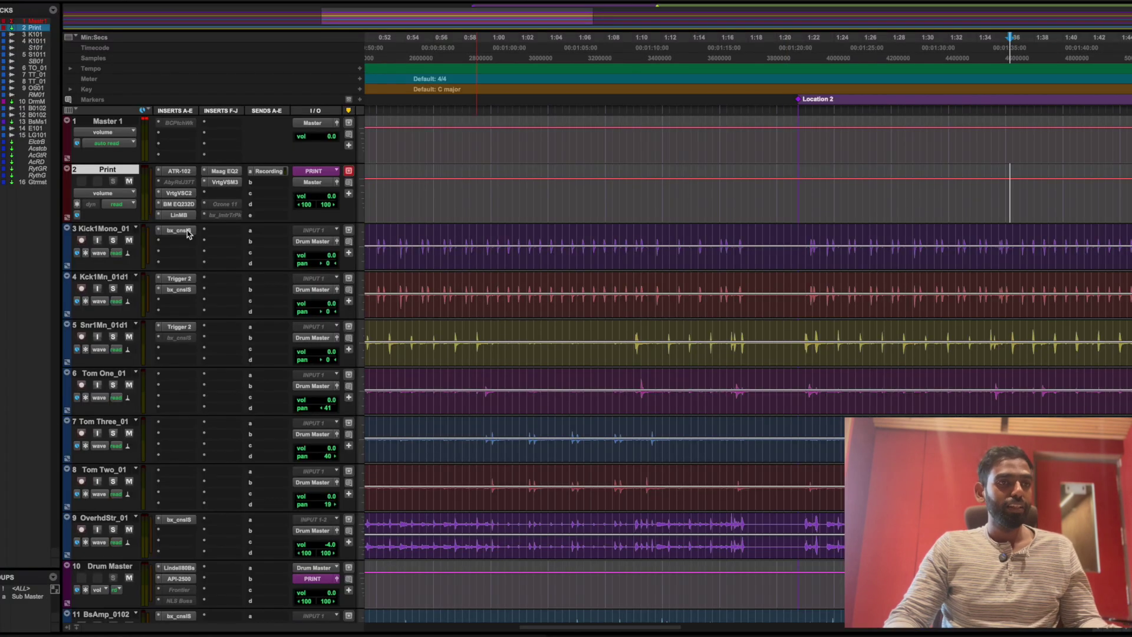
scroll(230, 329, "down", 3)
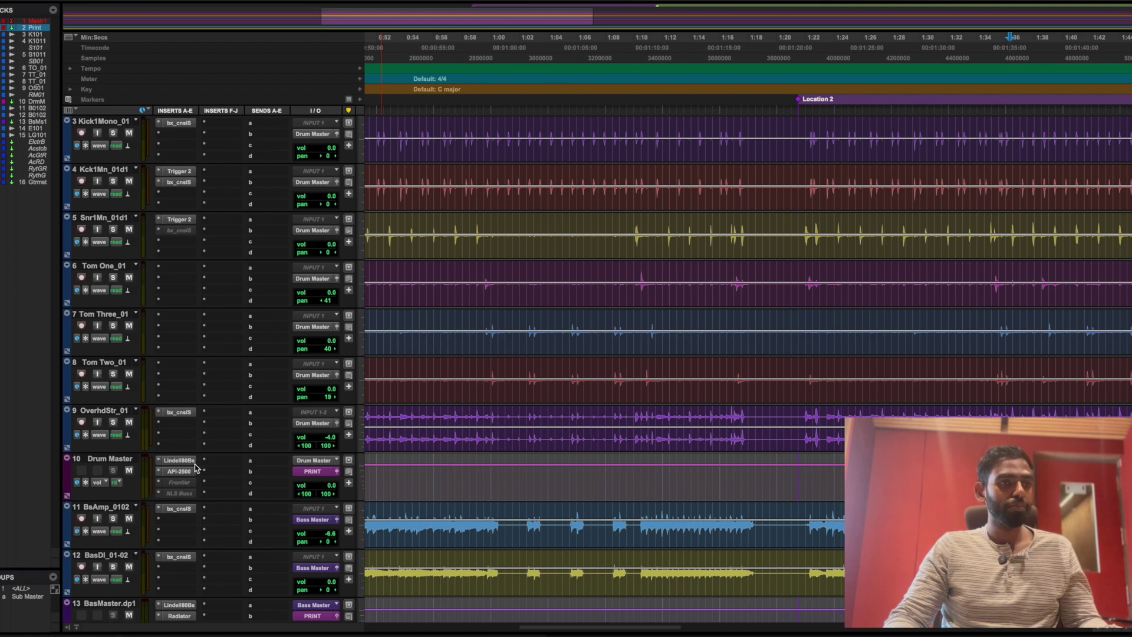
key("super+Tab")
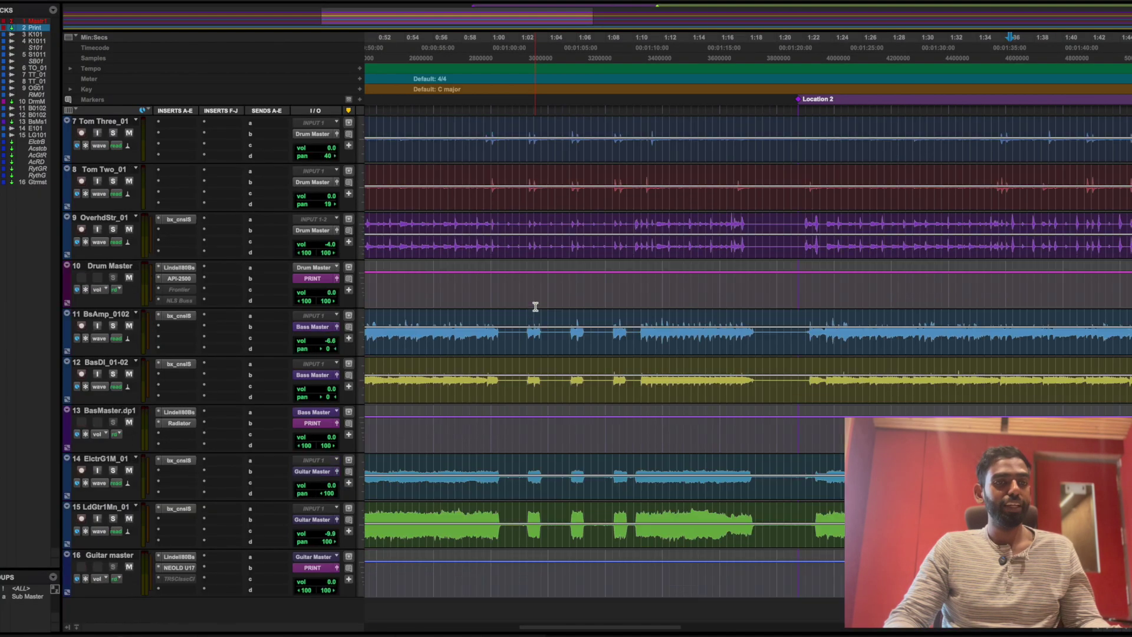
scroll(537, 348, "down", 2)
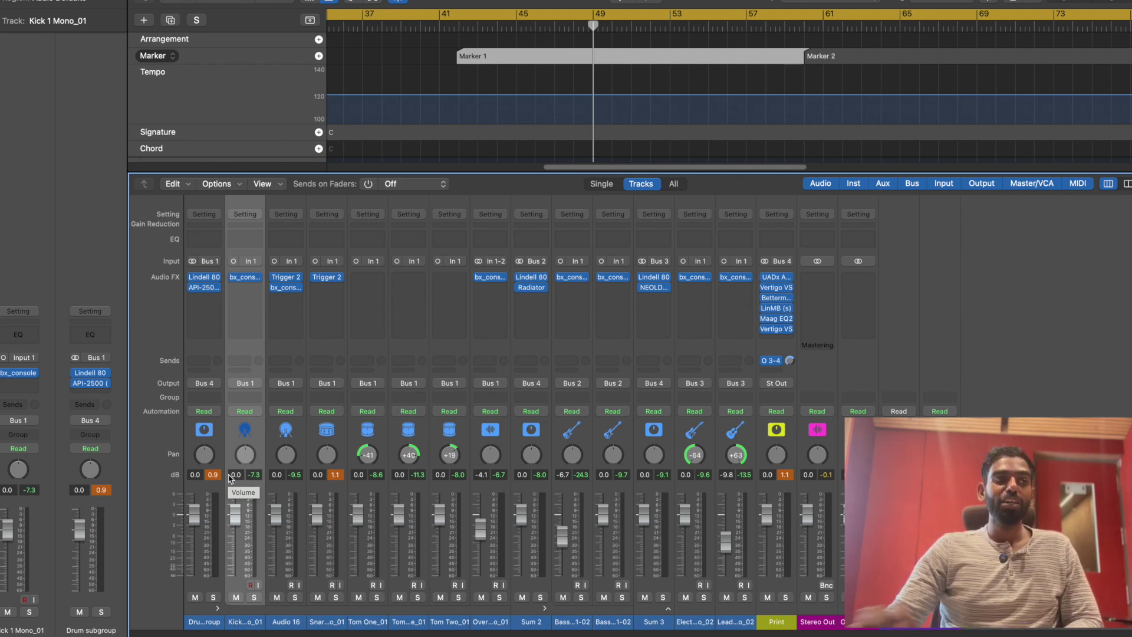
In Logic Pro, view the bx_console plug-in on Kick 1 Mono_01 and Trigger 2 on Audio 16, closing each.
left_click(242, 279)
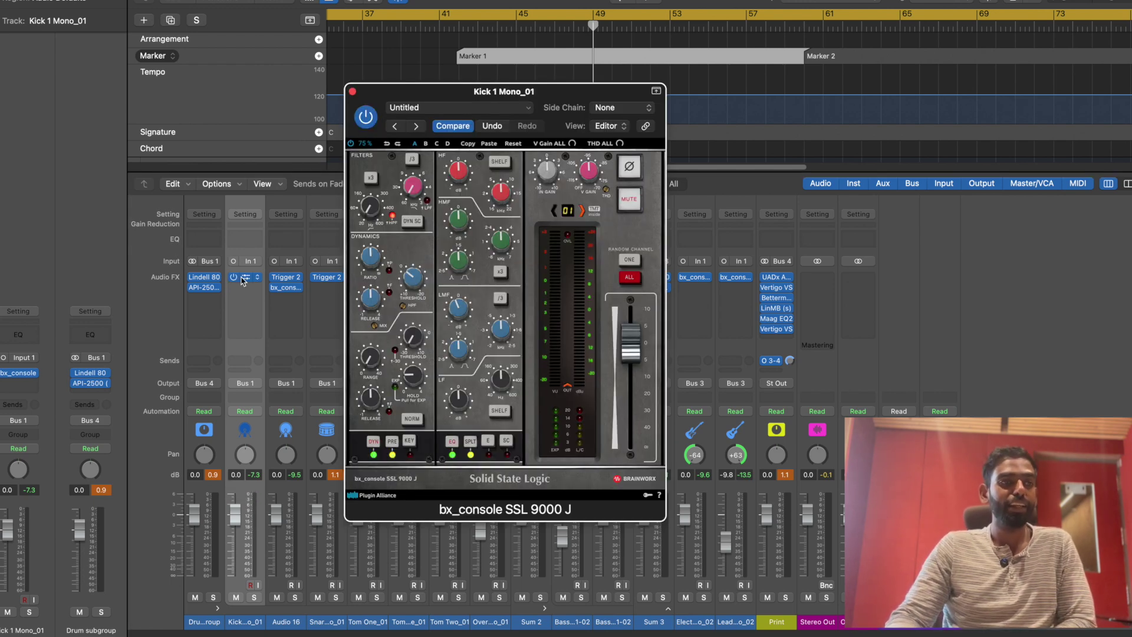
left_click(242, 280)
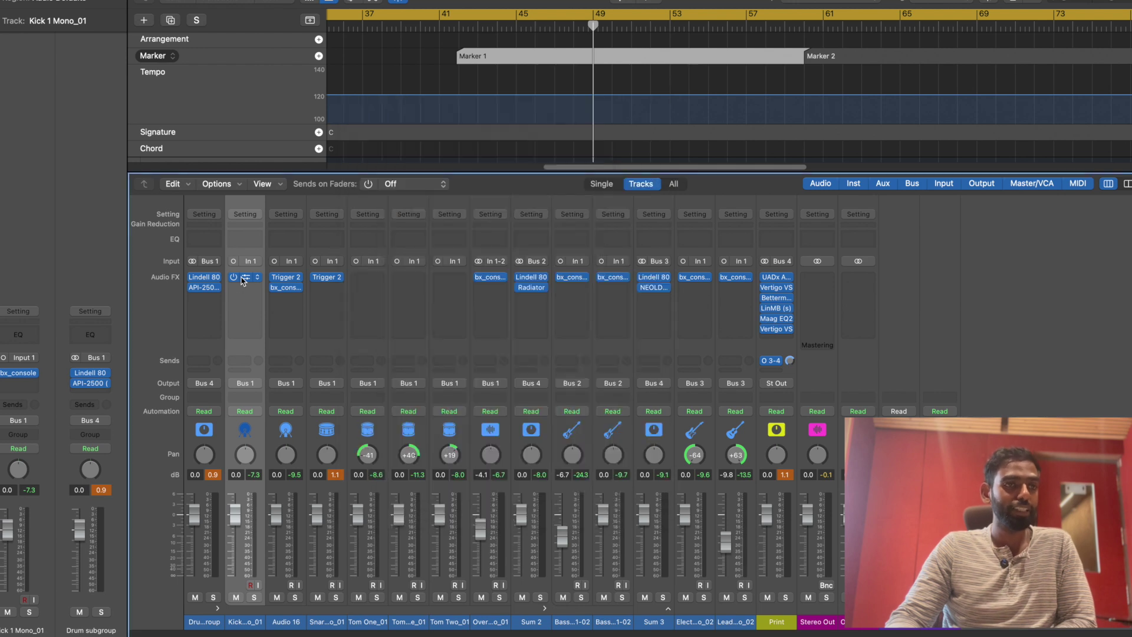
left_click(285, 279)
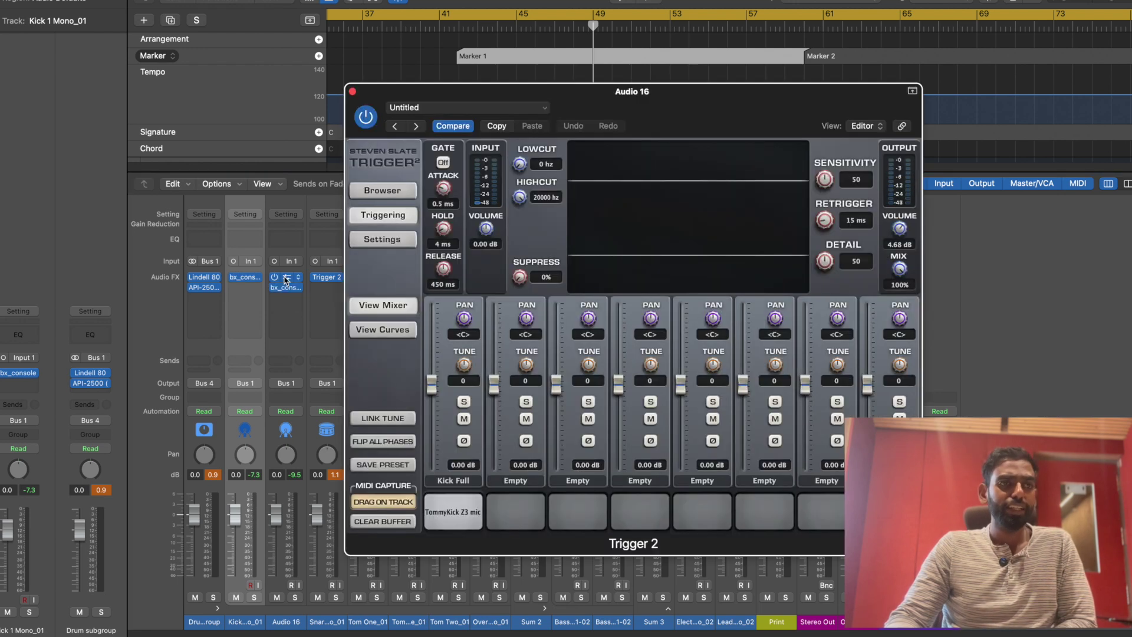
left_click(284, 279)
View the Lindell 80 and Radiator plug-ins on Sum 2, closing each, and inspect the Print channel's inserts.
left_click(531, 277)
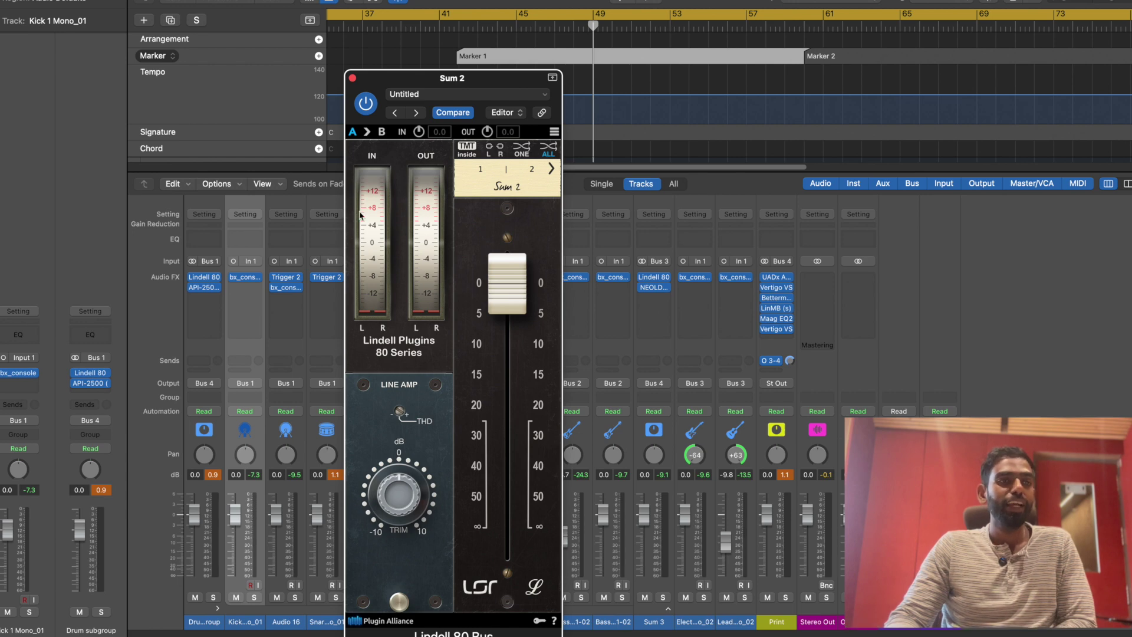
left_click(352, 78)
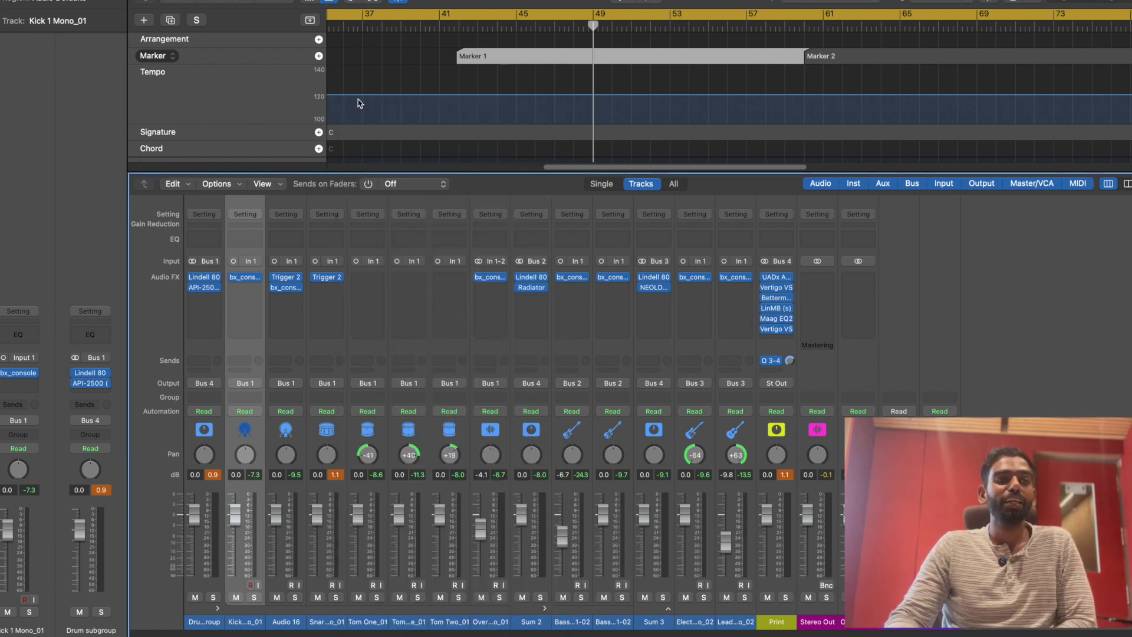
left_click(532, 288)
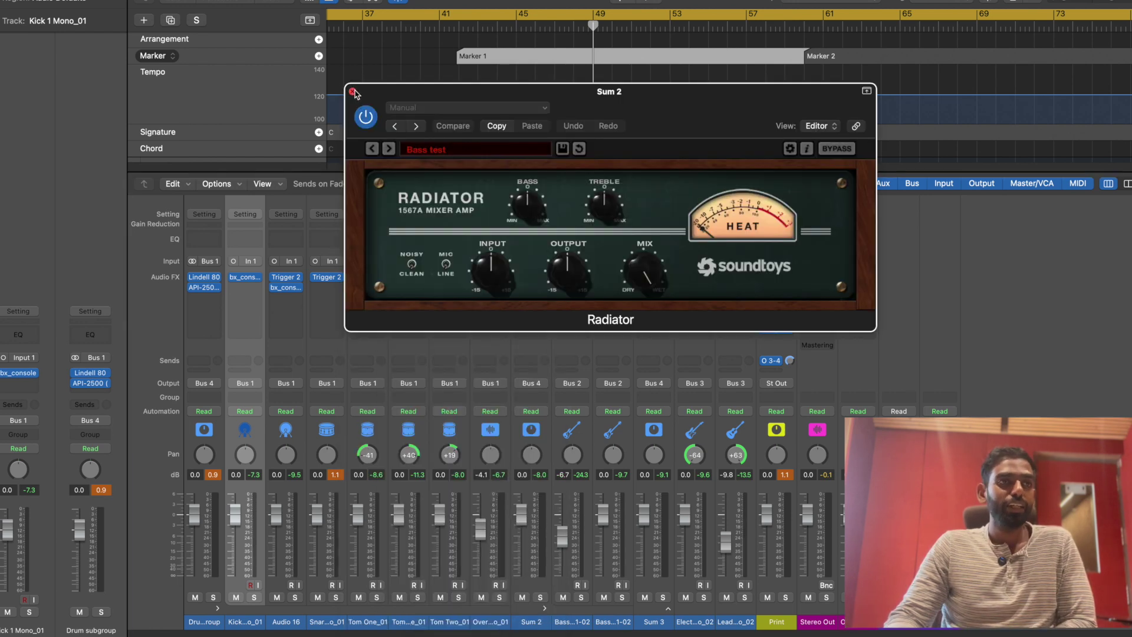
left_click(355, 93)
mouse_move(785, 331)
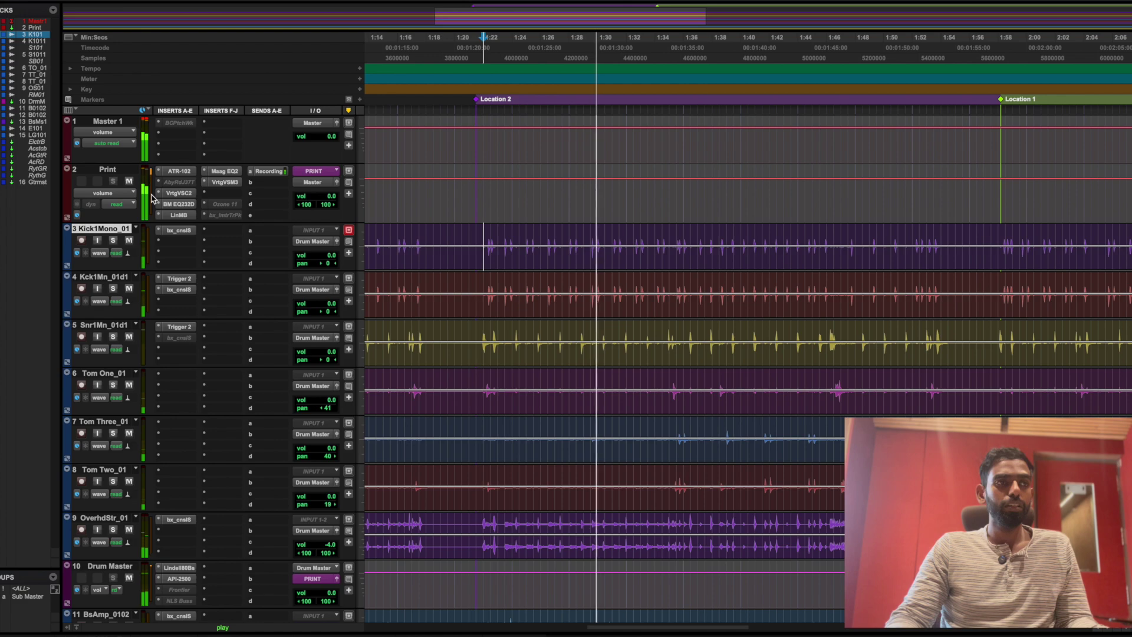
Solo the Kick 1 Mono_01 track in Logic Pro and play it back.
scroll(151, 198, "down", 5)
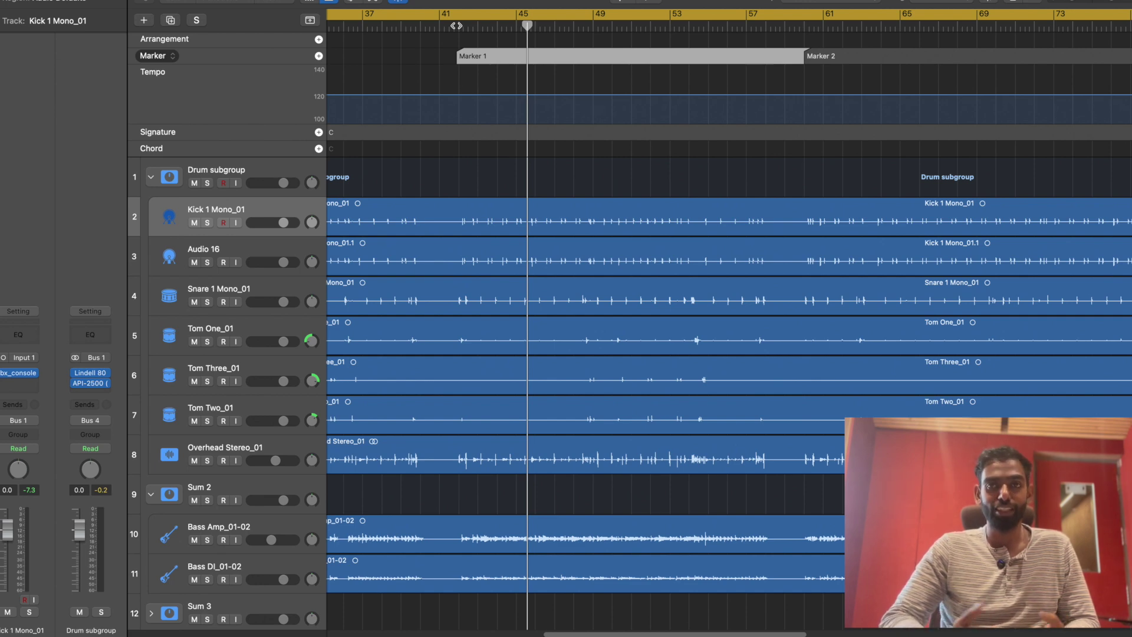
left_click(242, 220)
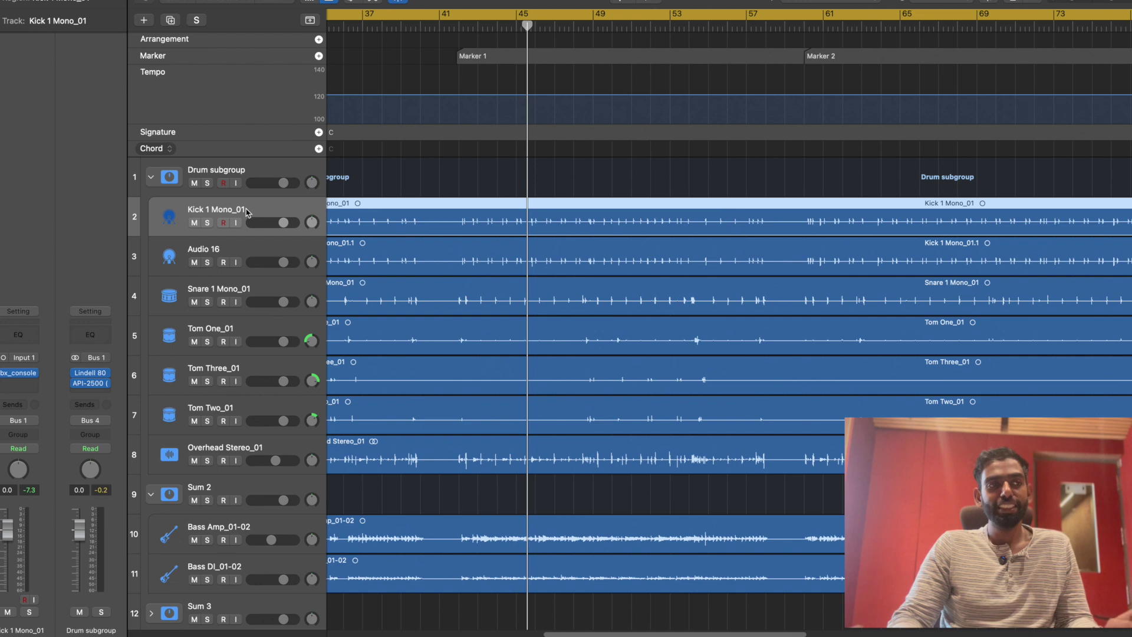
left_click(207, 223)
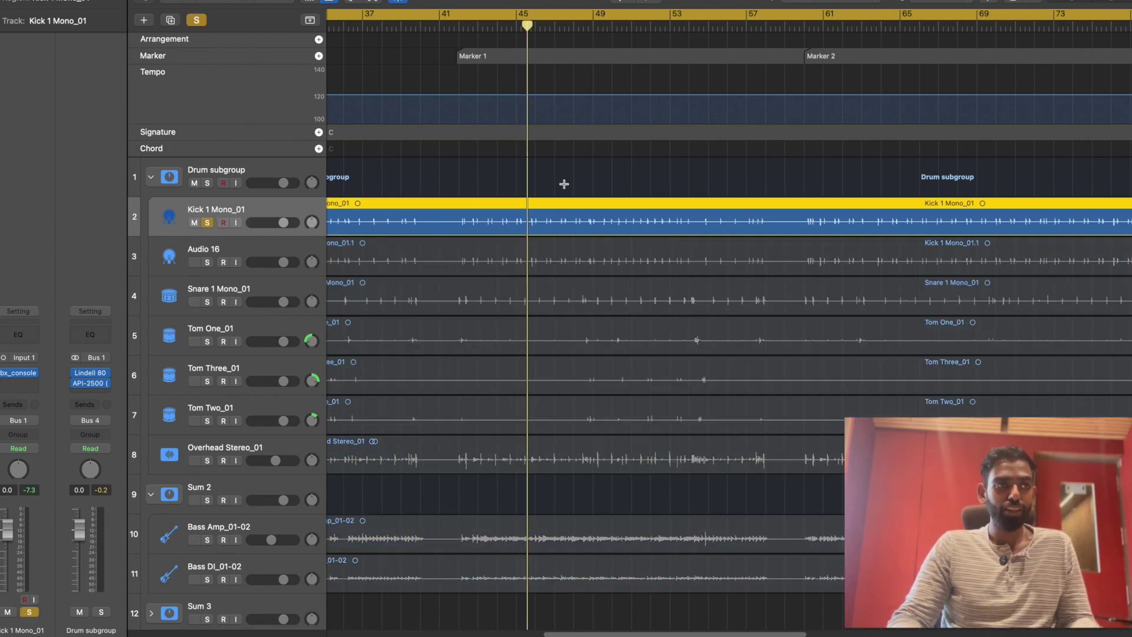
key("space")
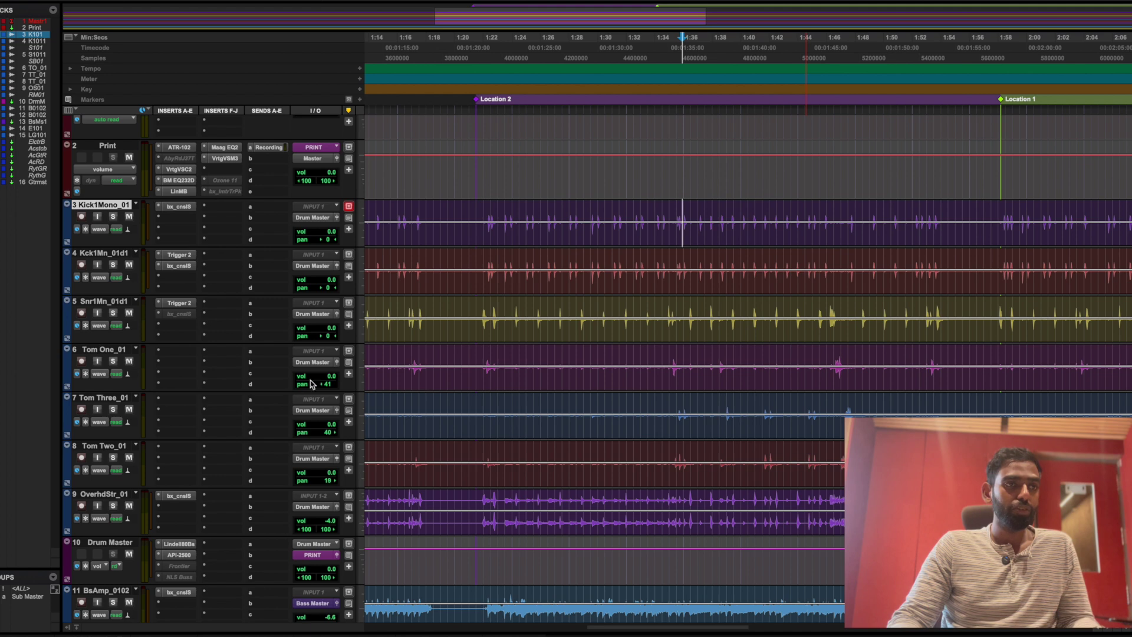
Solo and play the Kick1Mono_01 track in Pro Tools, and open its bx_console plug-in.
left_click(113, 218)
key("space")
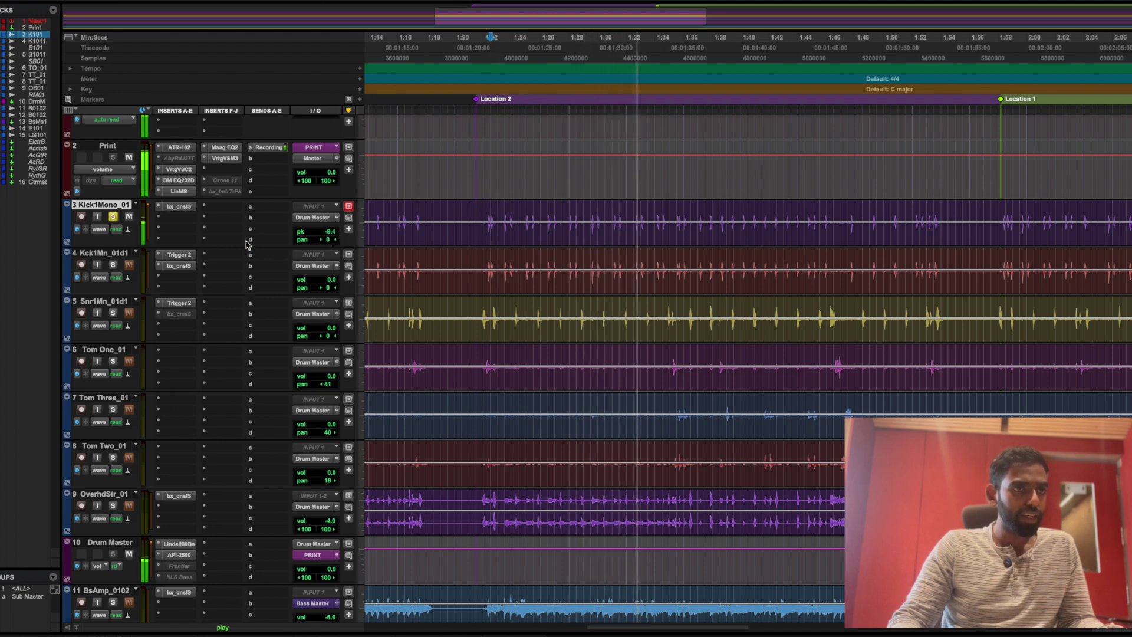
left_click(178, 207)
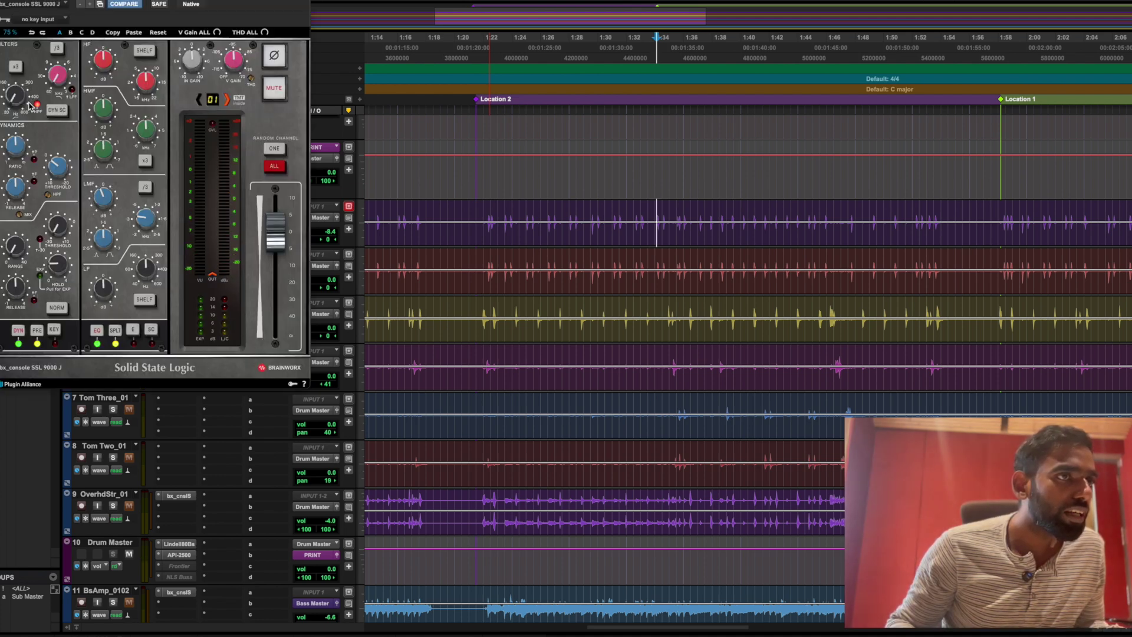
In Logic Pro, play the soloed kick with its bx_console SSL 9000 J open, reset its peak level and close the plug-in.
key("super+Tab")
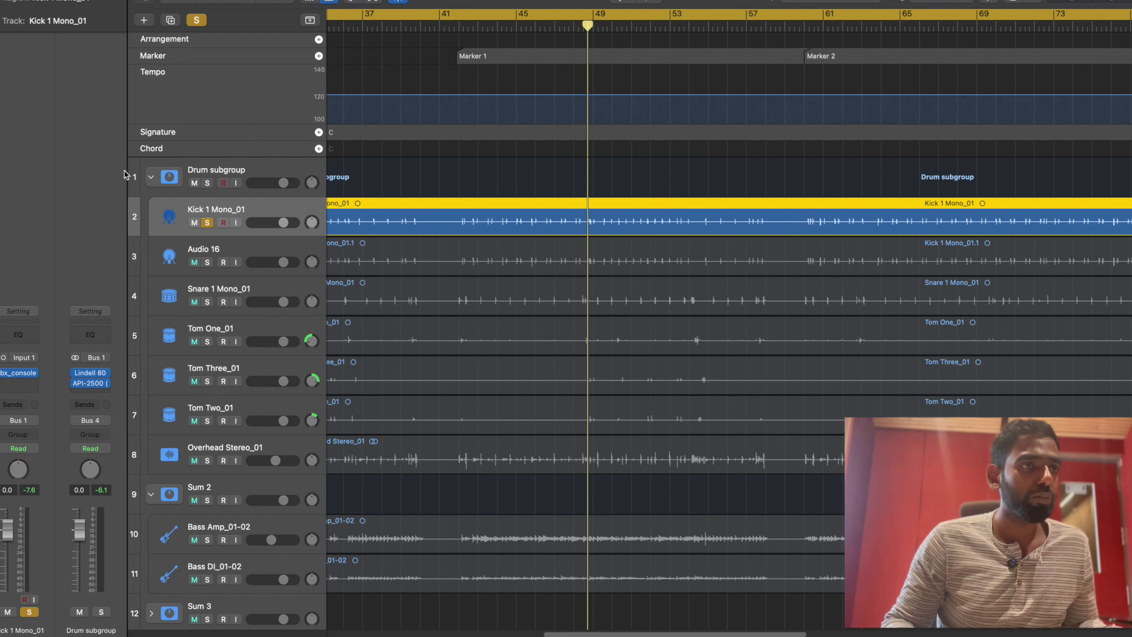
left_click(19, 374)
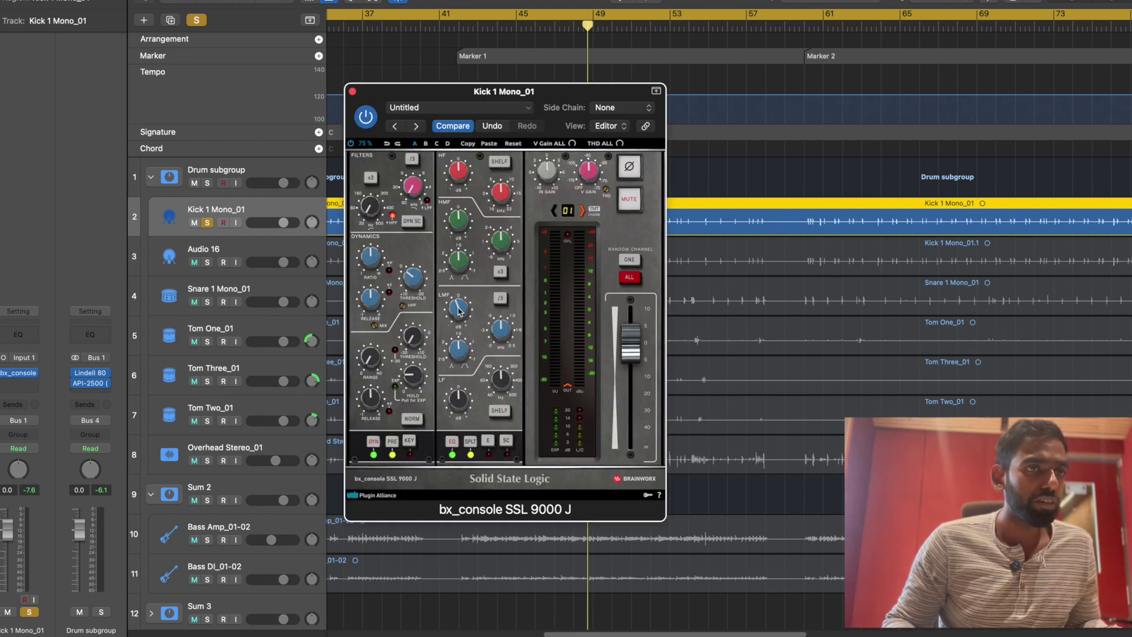
key("space")
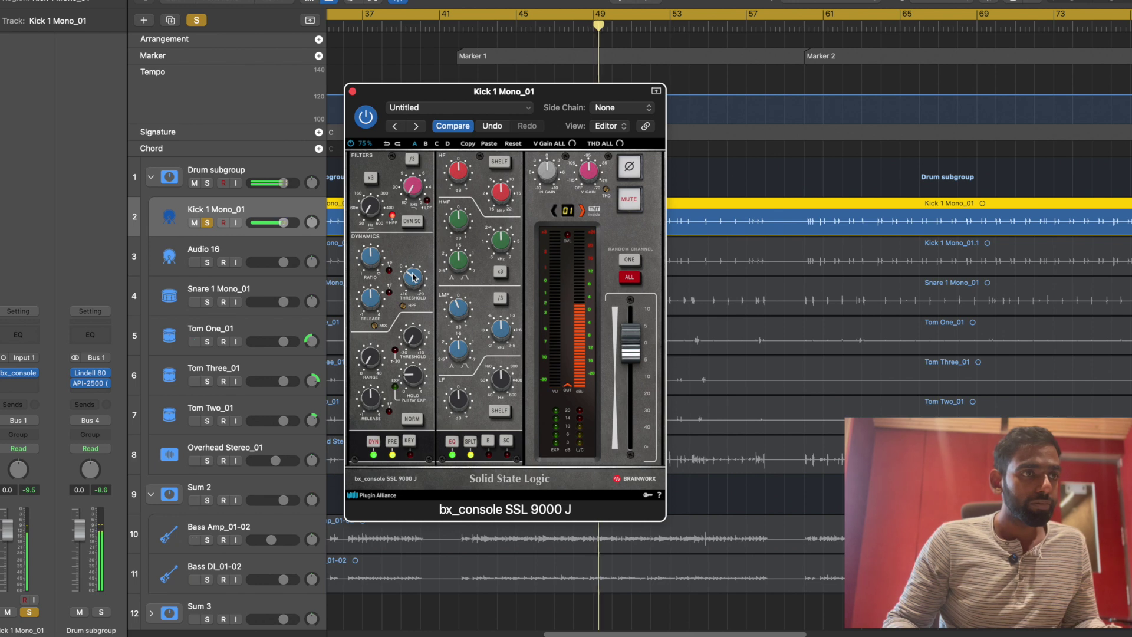
left_click(28, 494)
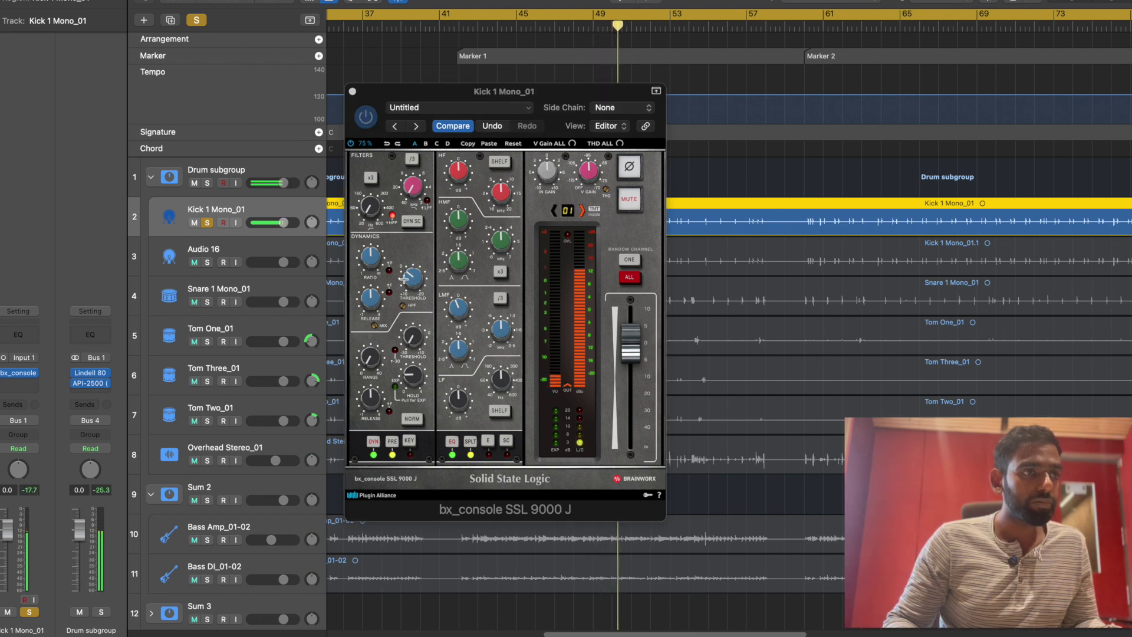
left_click(355, 96)
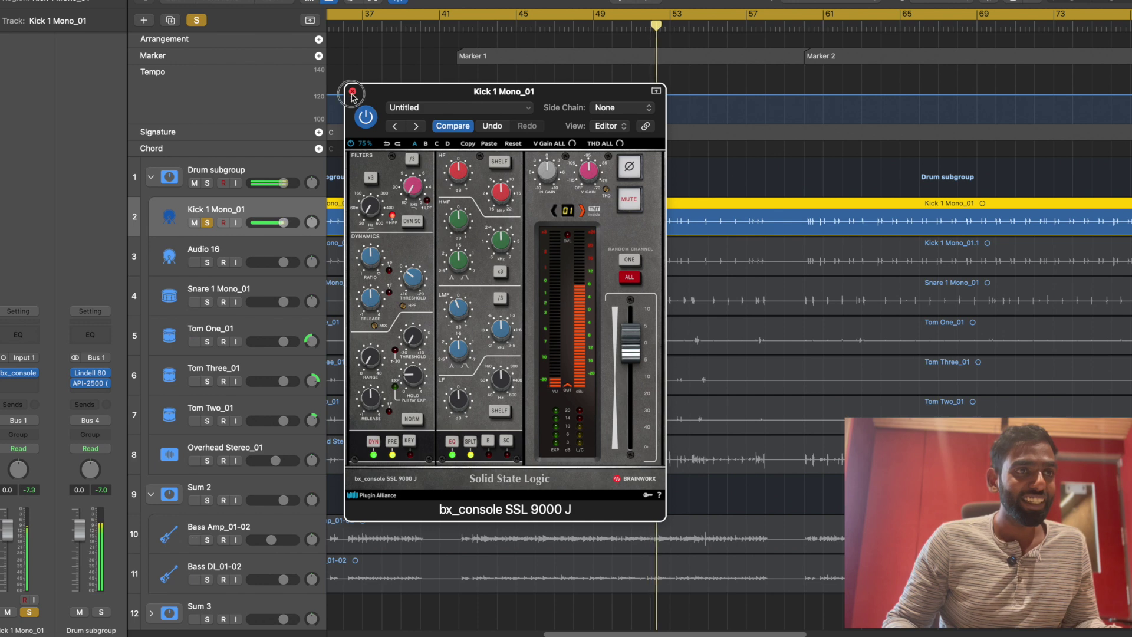
left_click(352, 92)
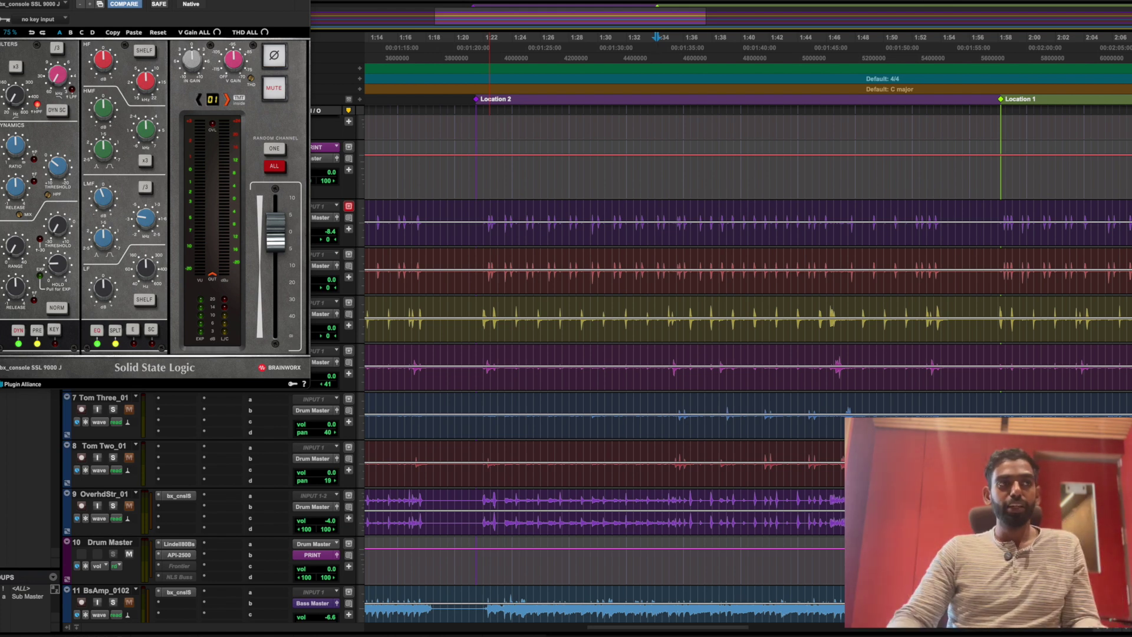
Close the kick's plug-in window in Pro Tools and look over the tracks down to Guitar master.
key("super+w")
scroll(604, 279, "down", 10)
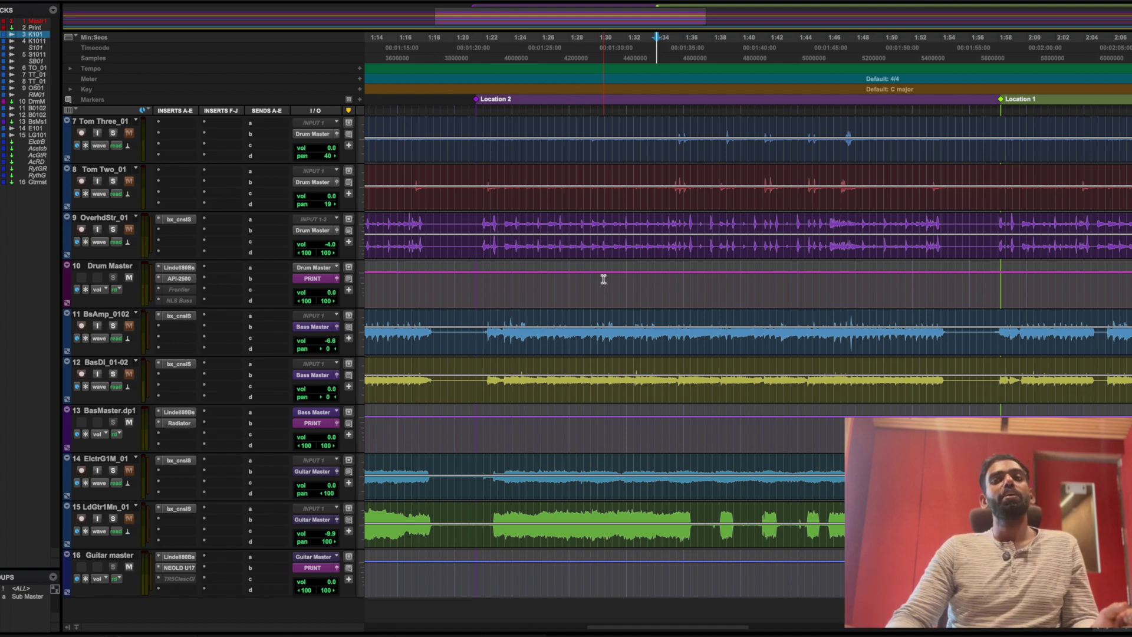
scroll(601, 280, "down", 2)
scroll(600, 341, "up", 10)
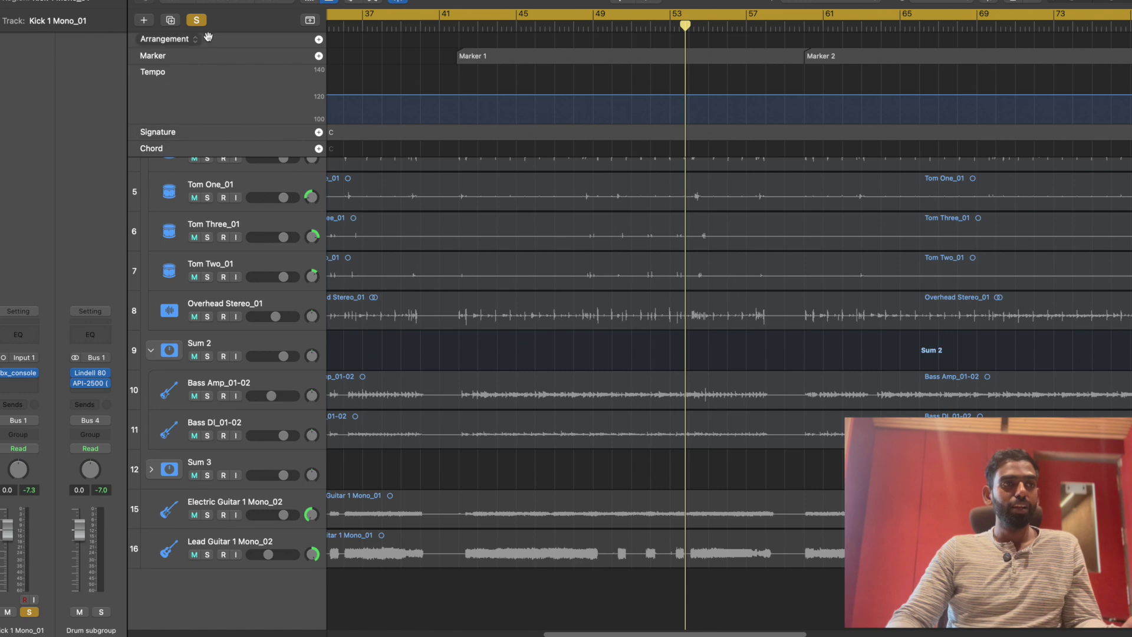
Clear the kick's solo in Logic Pro and show the mixer.
key("super+a")
key("x")
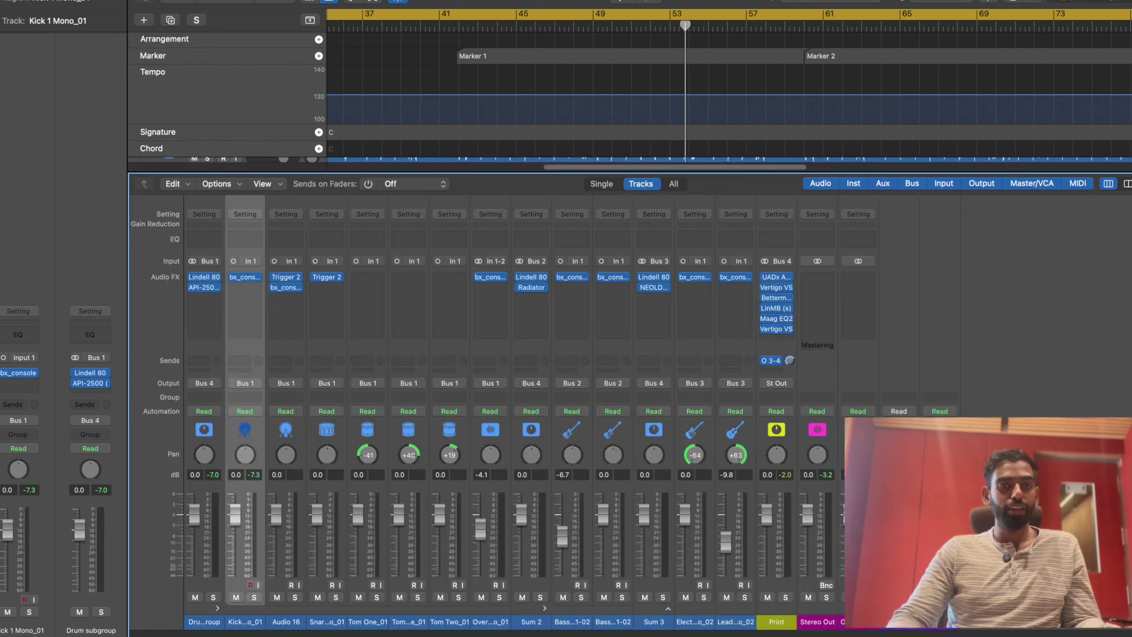